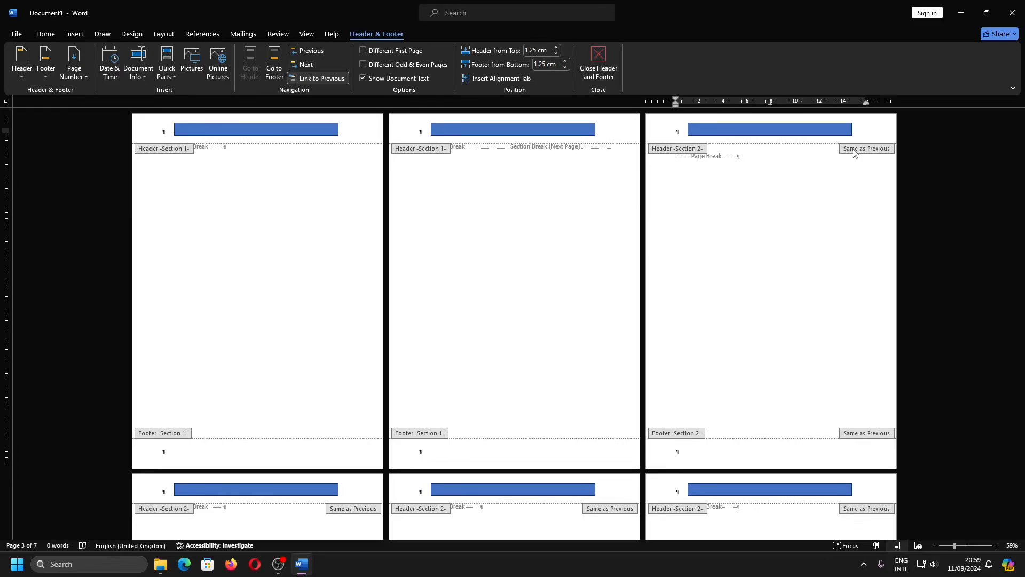
Unlink the Section 2 header from the previous section and review the headers across the pages
scroll(829, 236, "down", 5)
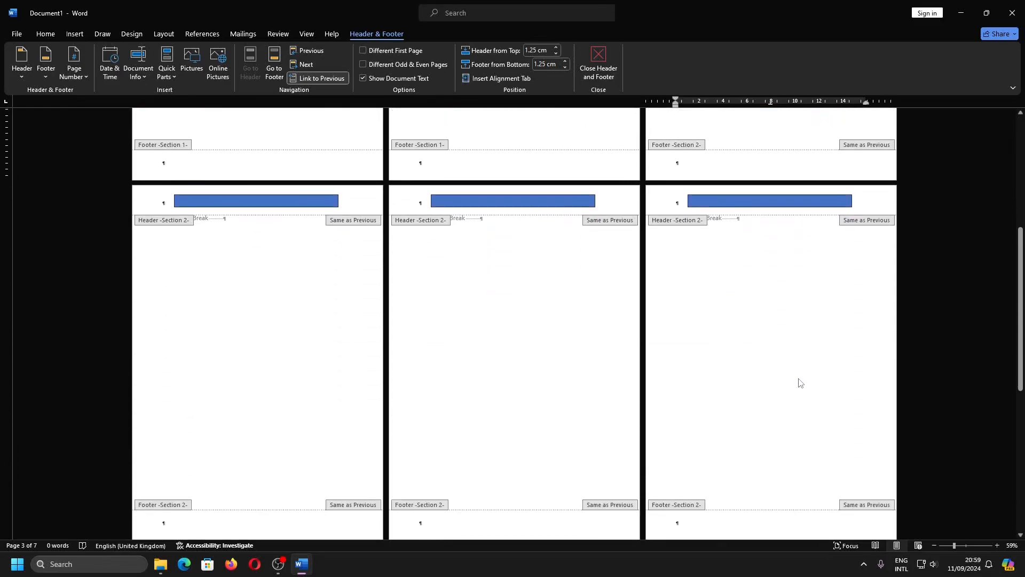
scroll(799, 380, "down", 6)
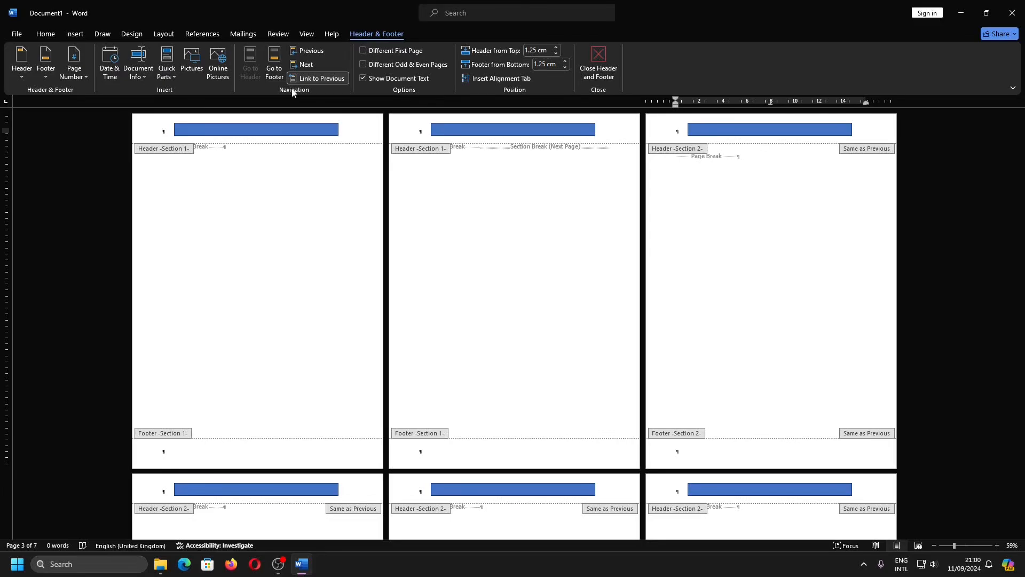
left_click(322, 78)
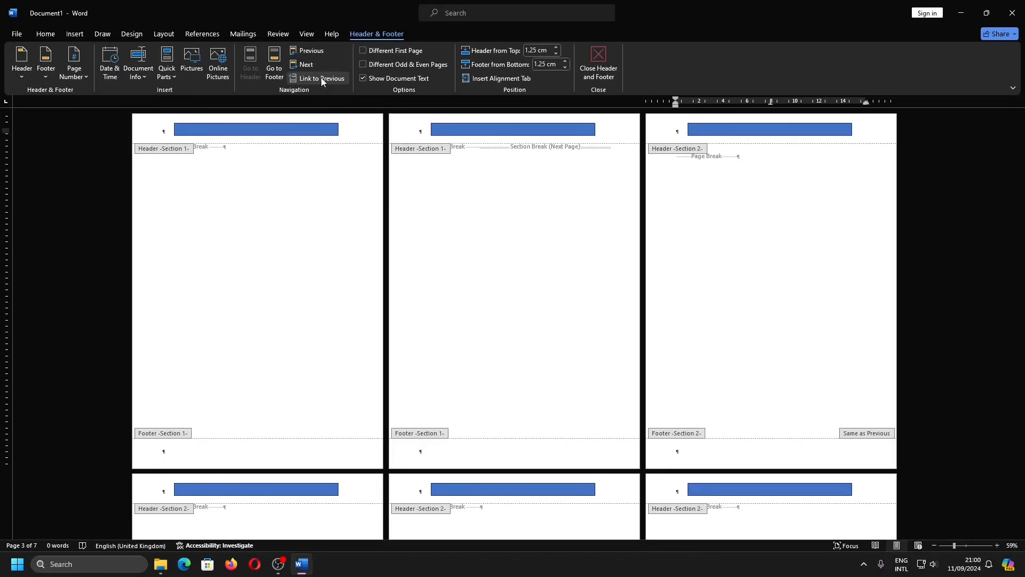
scroll(800, 339, "down", 2)
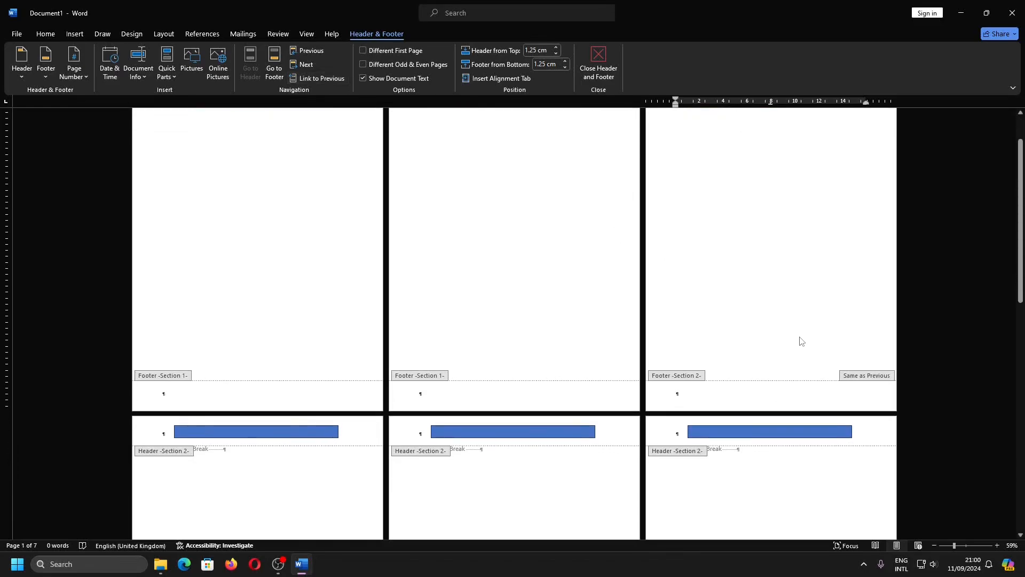
scroll(800, 338, "down", 10)
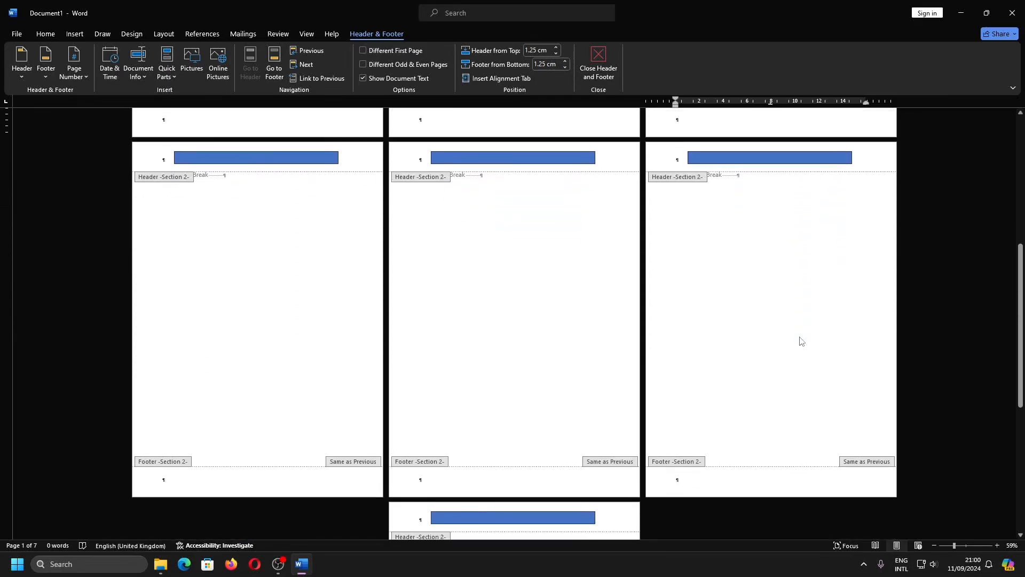
scroll(801, 340, "up", 15)
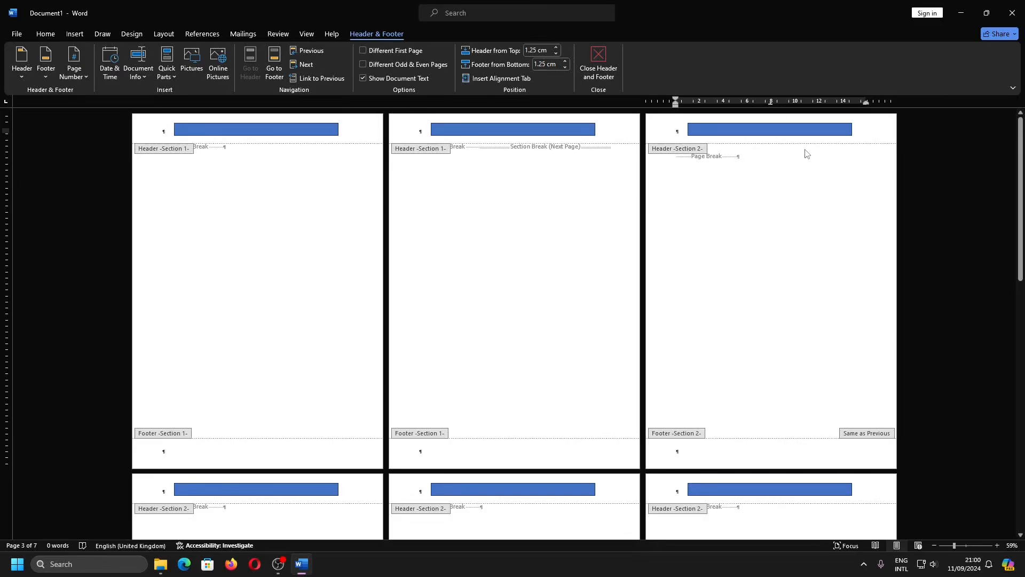
Delete the blue rectangle from the Section 2 header on page 3
left_click(806, 130)
key("Delete")
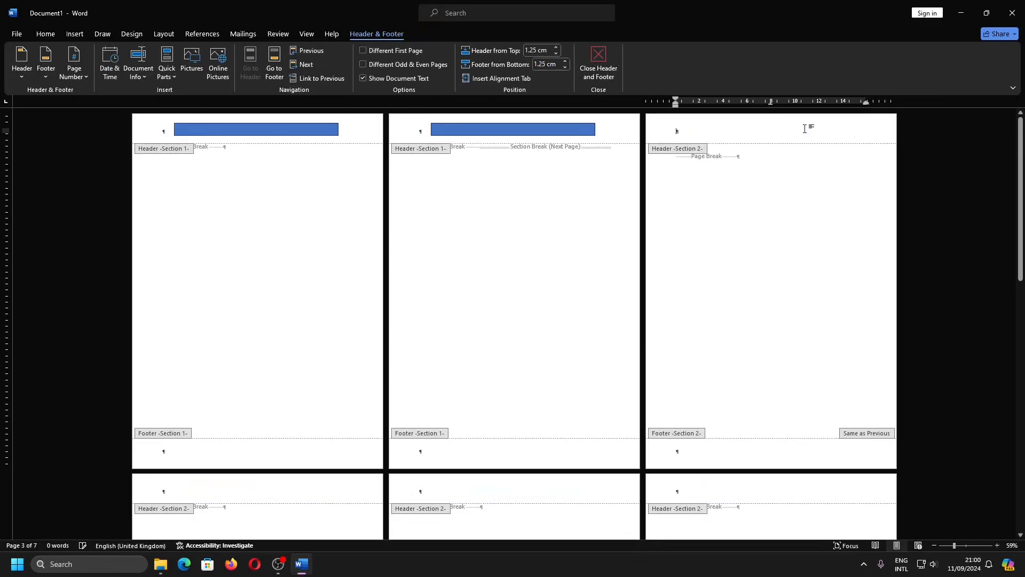
scroll(822, 312, "down", 5)
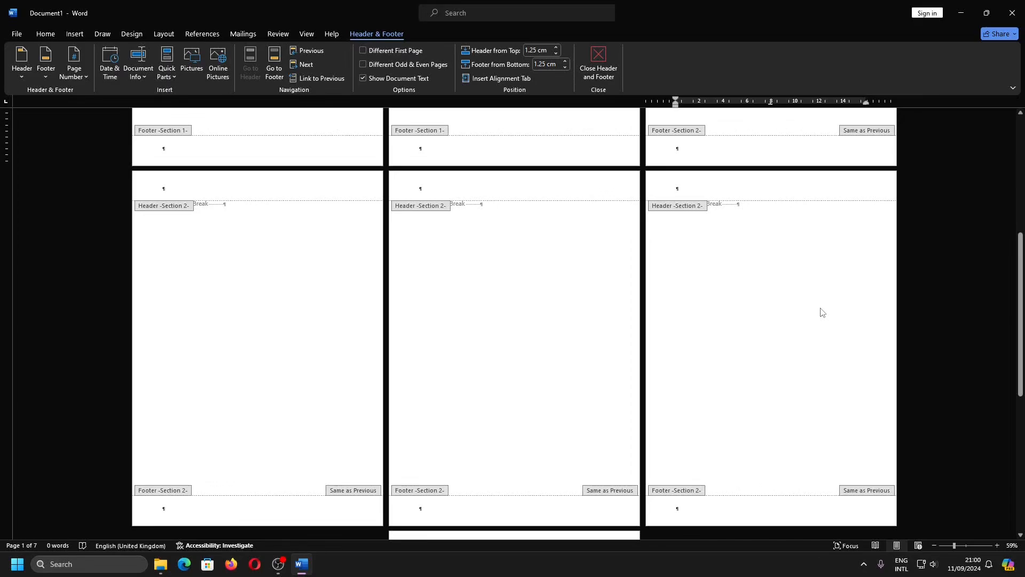
scroll(822, 313, "up", 5)
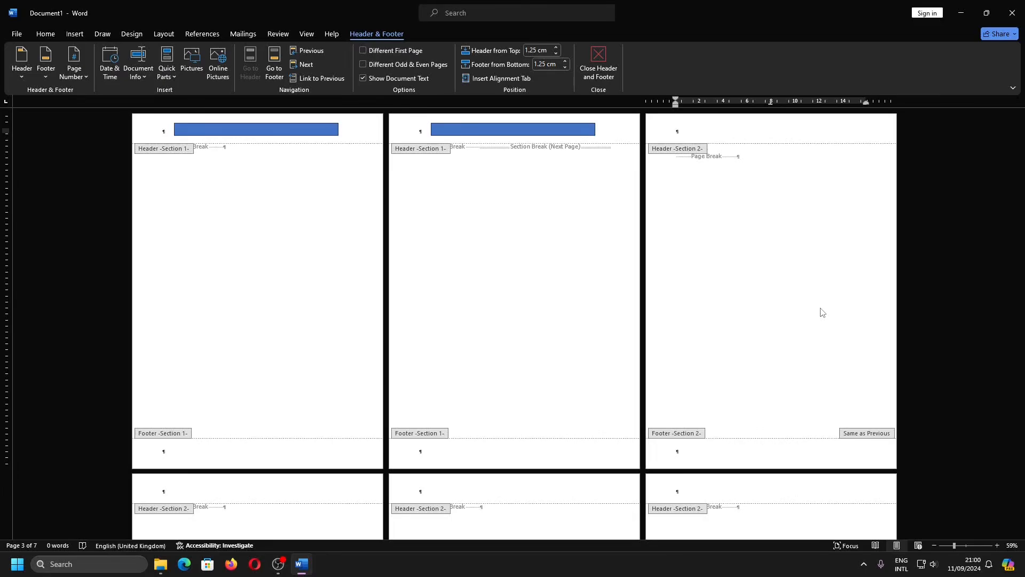
Return to the body of page 4 and insert a Next Page section break after its page break
scroll(822, 313, "down", 1)
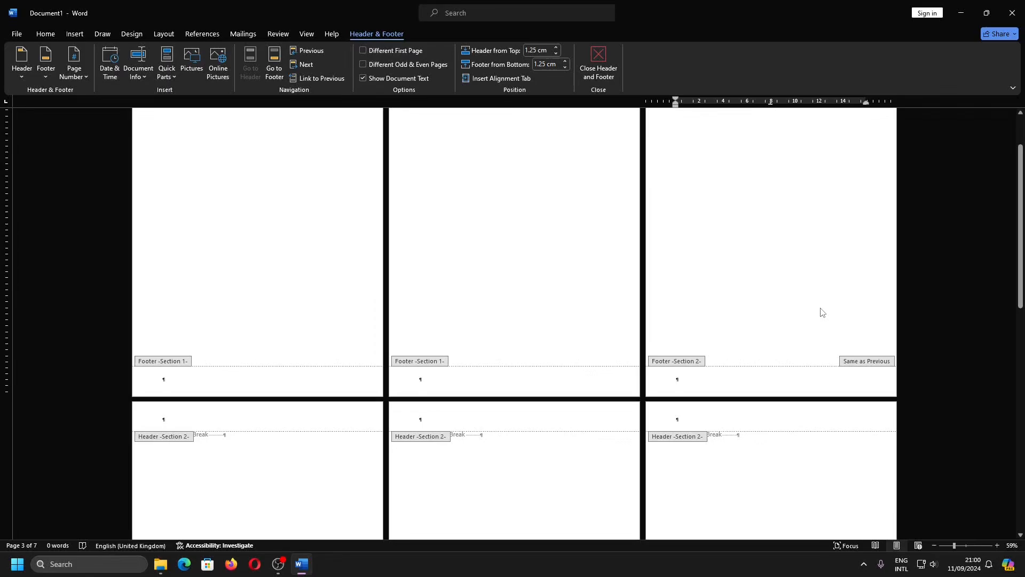
left_click(466, 415)
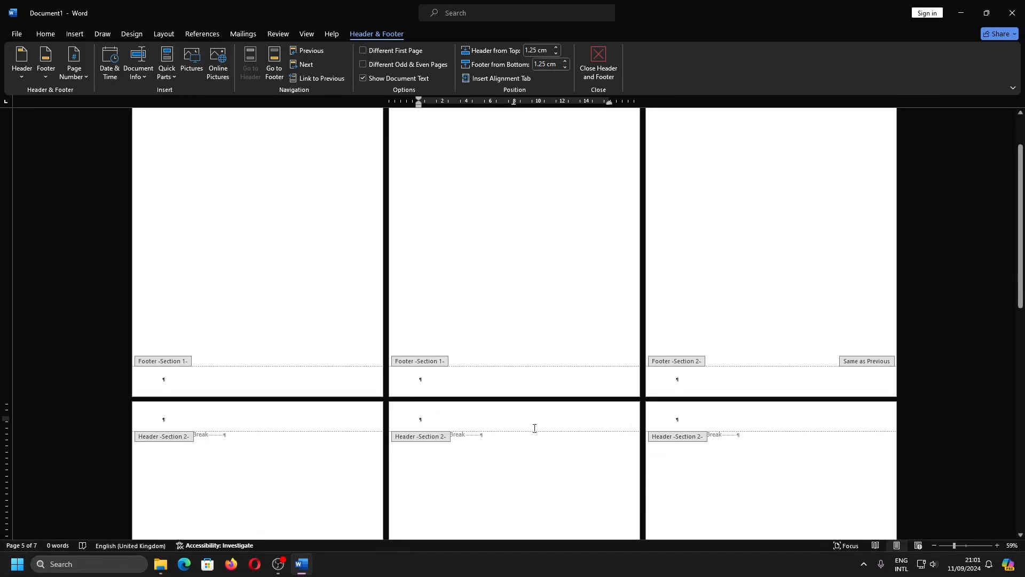
scroll(535, 429, "up", 2)
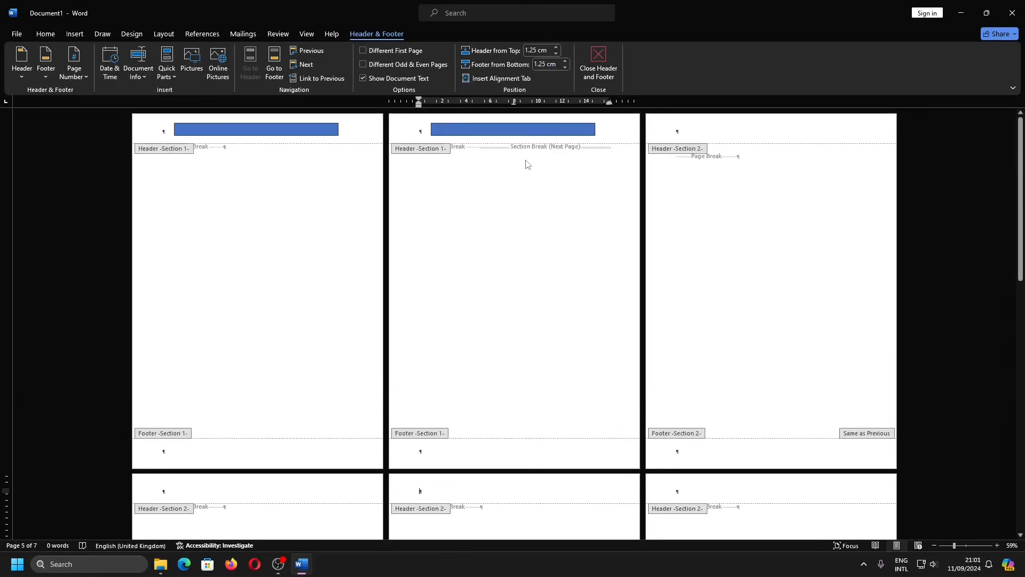
scroll(452, 410, "down", 2)
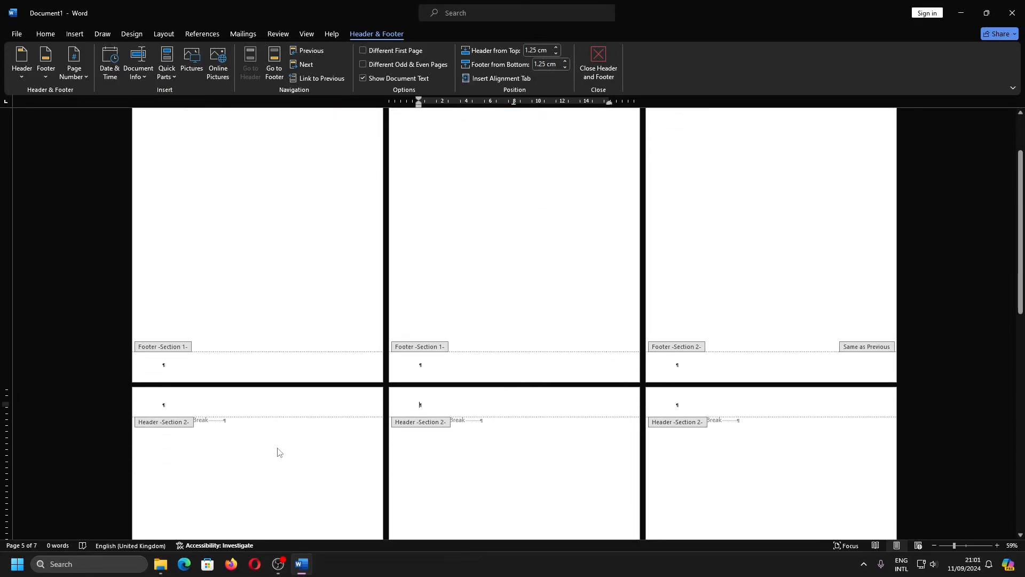
scroll(277, 453, "down", 1)
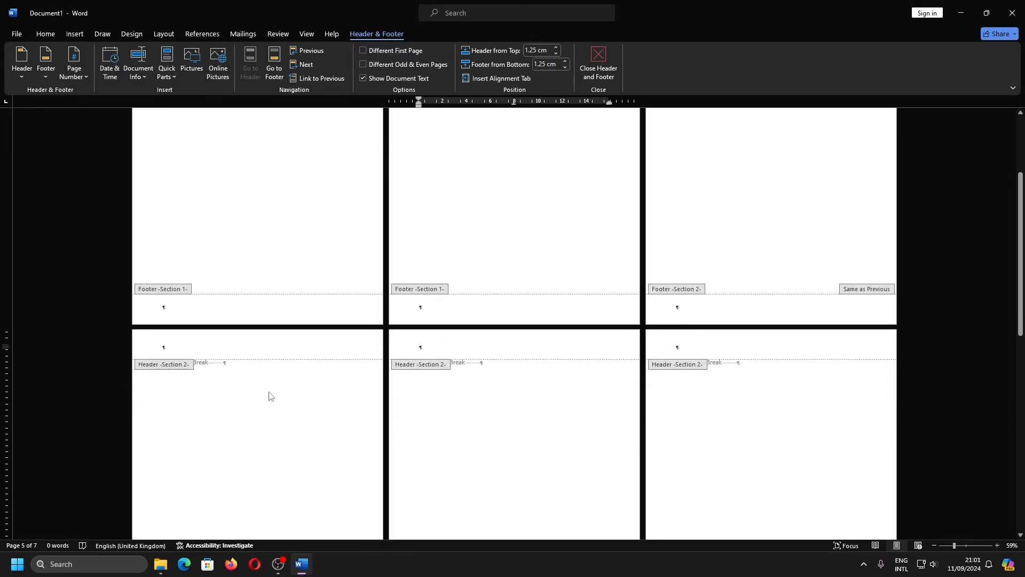
double_click(268, 394)
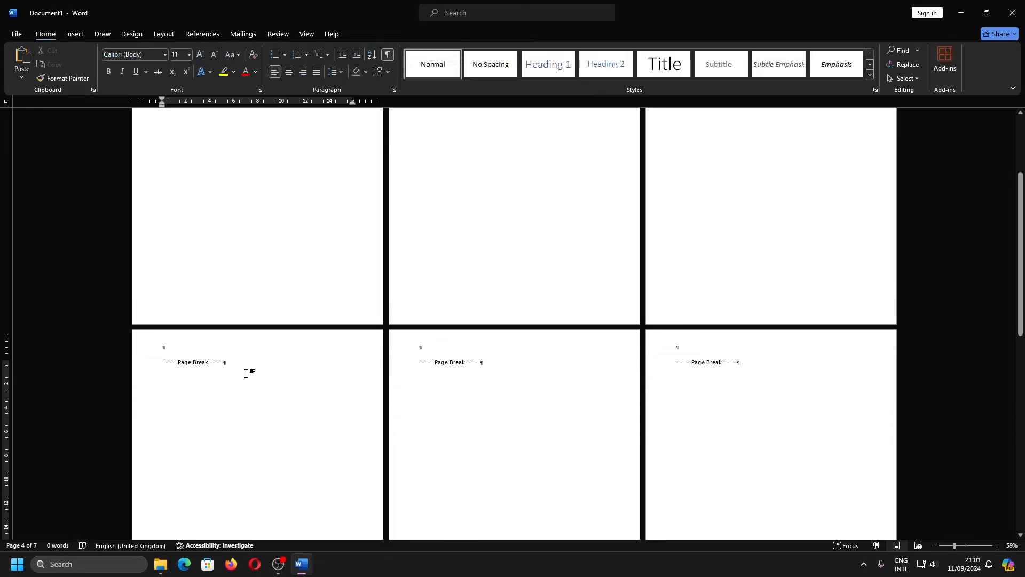
left_click(166, 36)
left_click(146, 50)
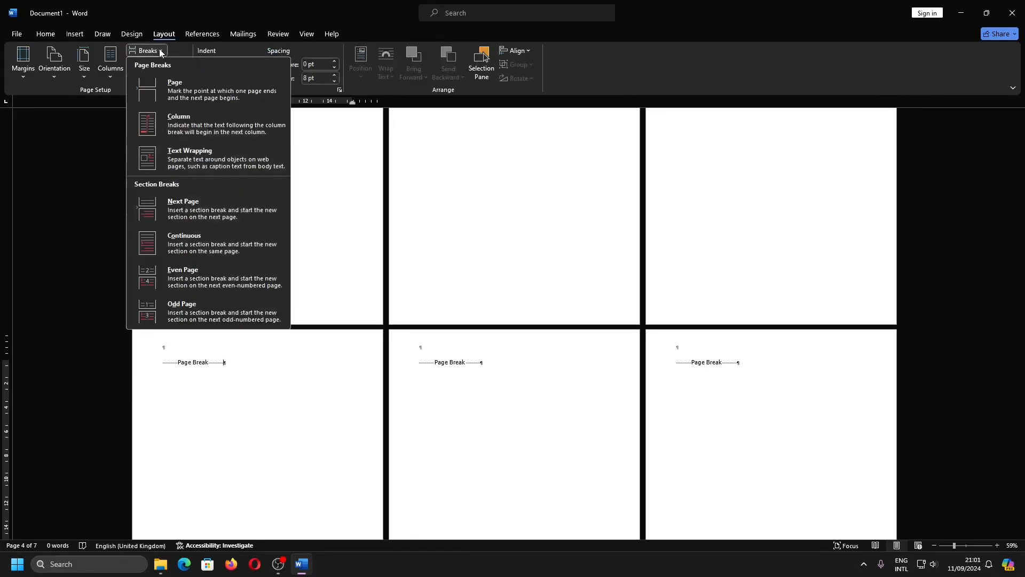
left_click(208, 203)
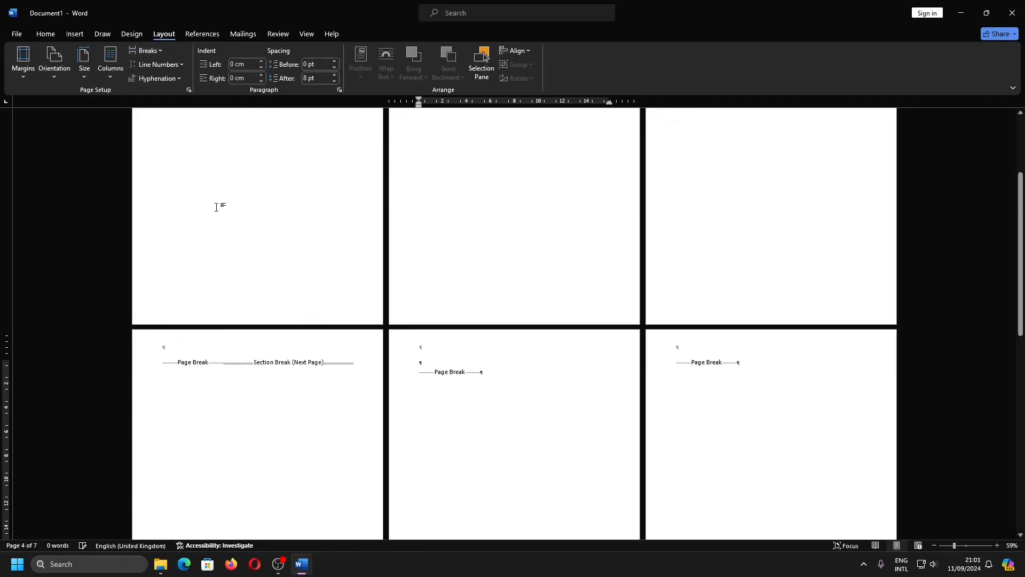
Draw a smiley face shape about 3.21 cm wide and 1.69 cm high in the Section 3 header on page 5
double_click(517, 352)
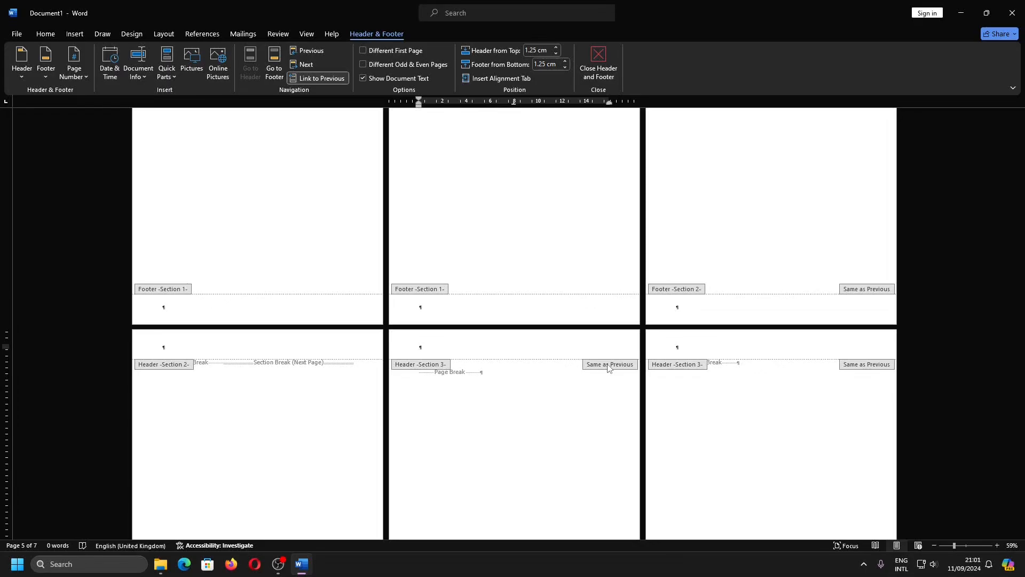
left_click(75, 34)
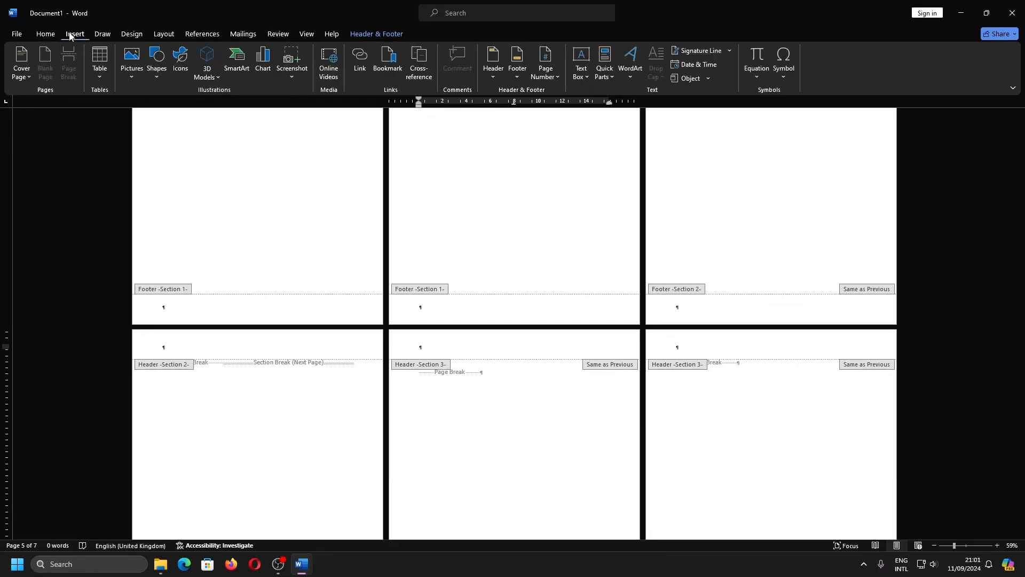
left_click(156, 78)
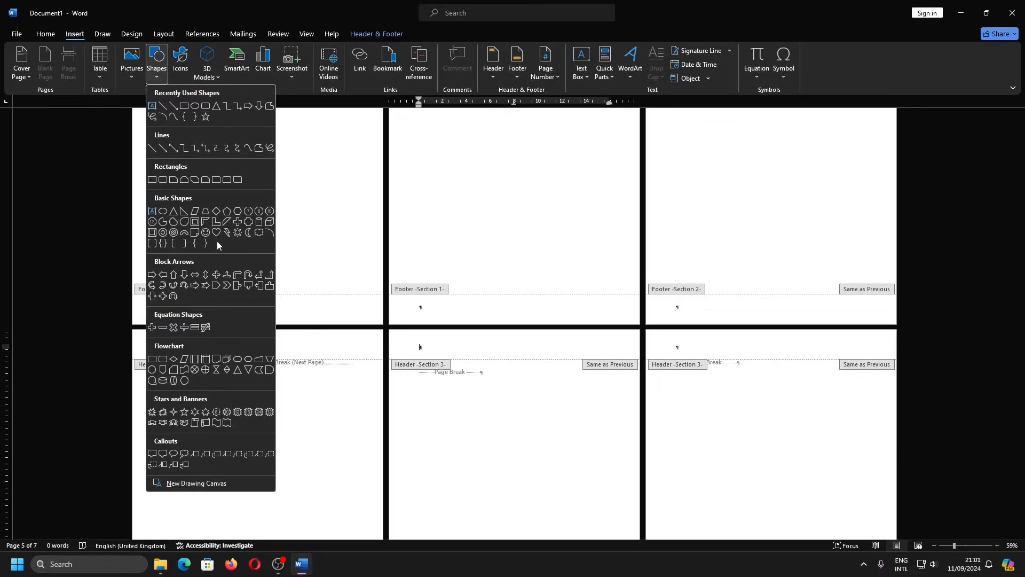
left_click(206, 232)
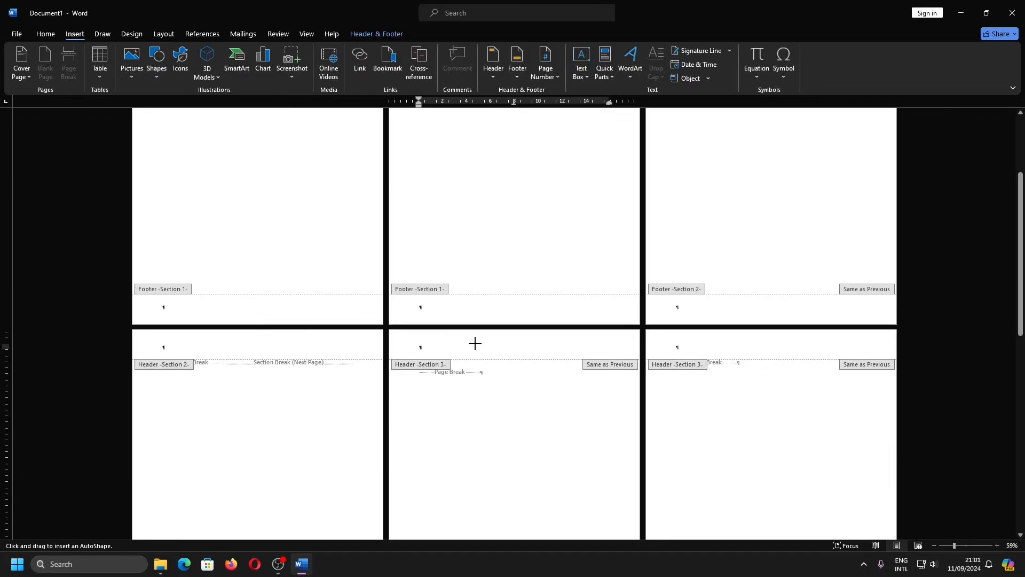
left_click_drag(490, 336, 528, 356)
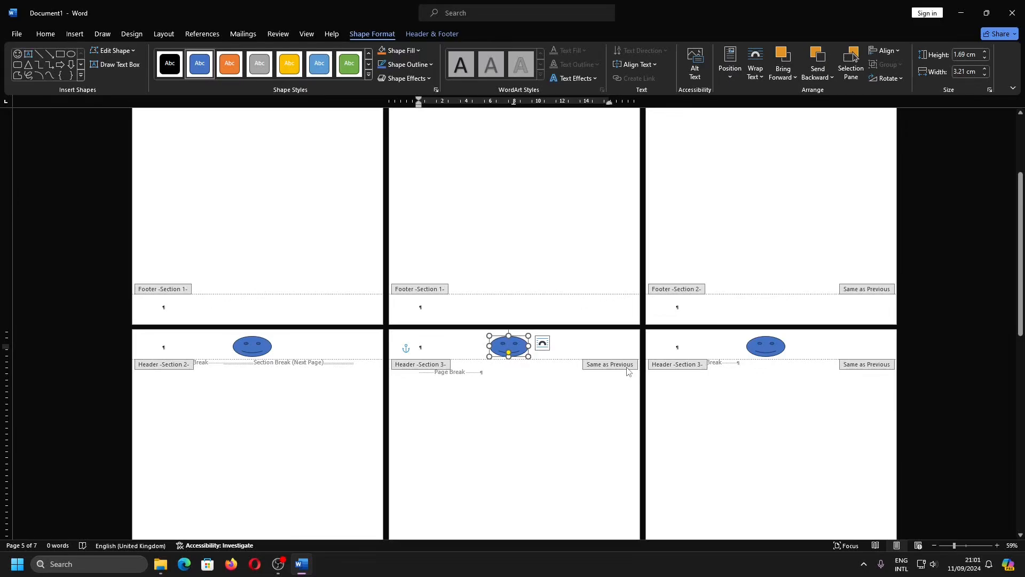
scroll(627, 368, "up", 3)
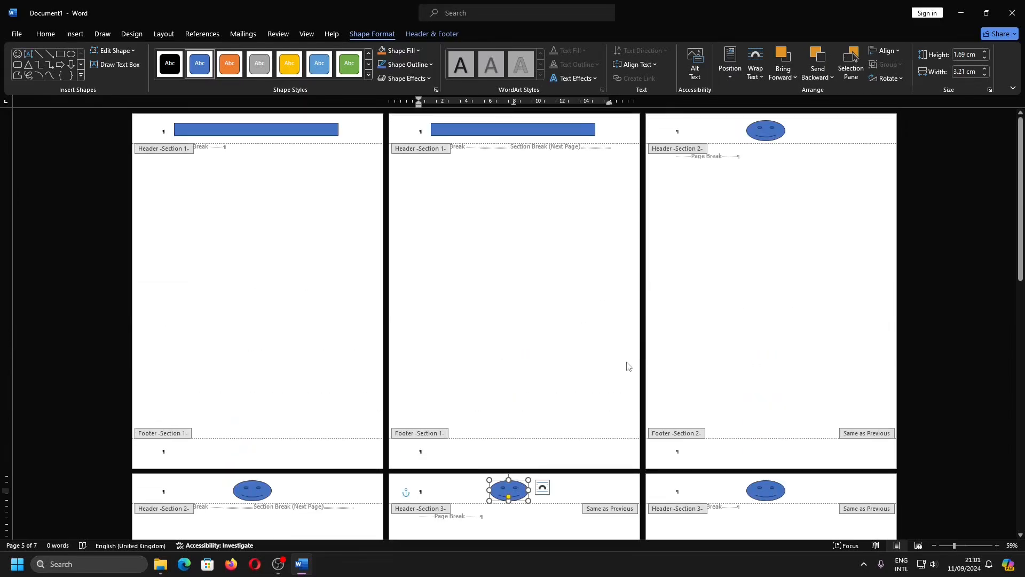
scroll(627, 366, "down", 3)
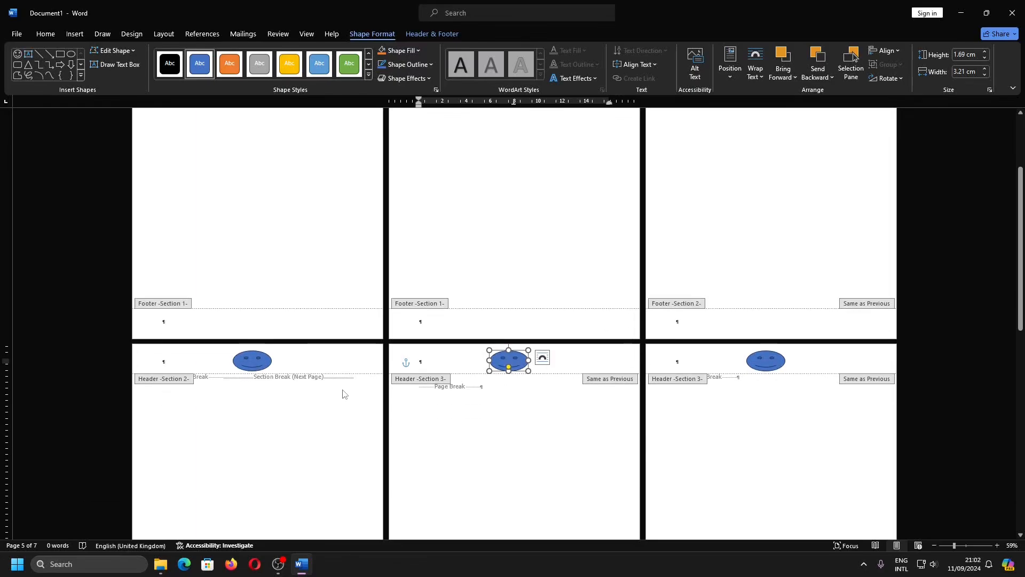
Unlink the Section 3 header from the previous section
left_click(596, 370)
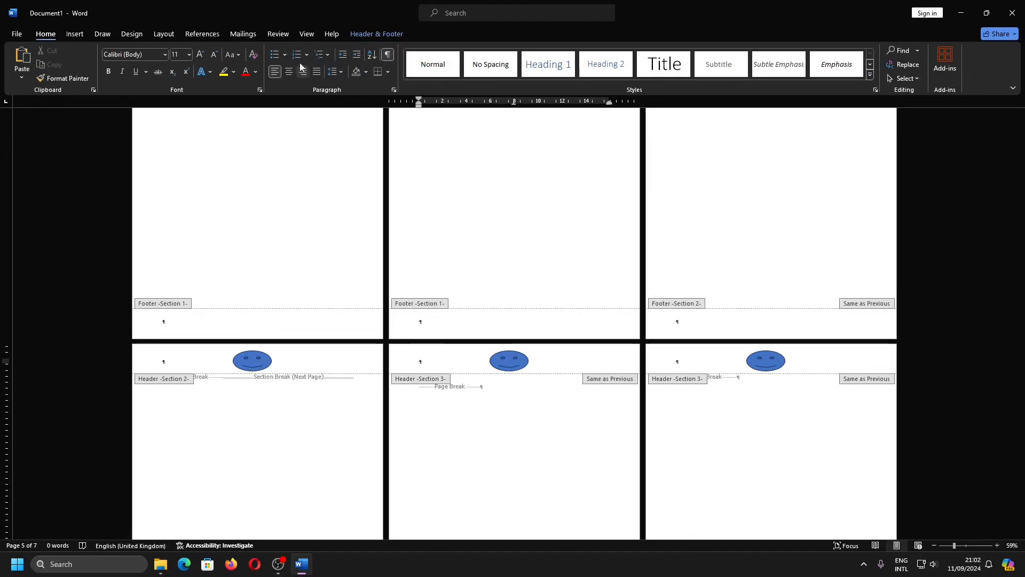
left_click(366, 34)
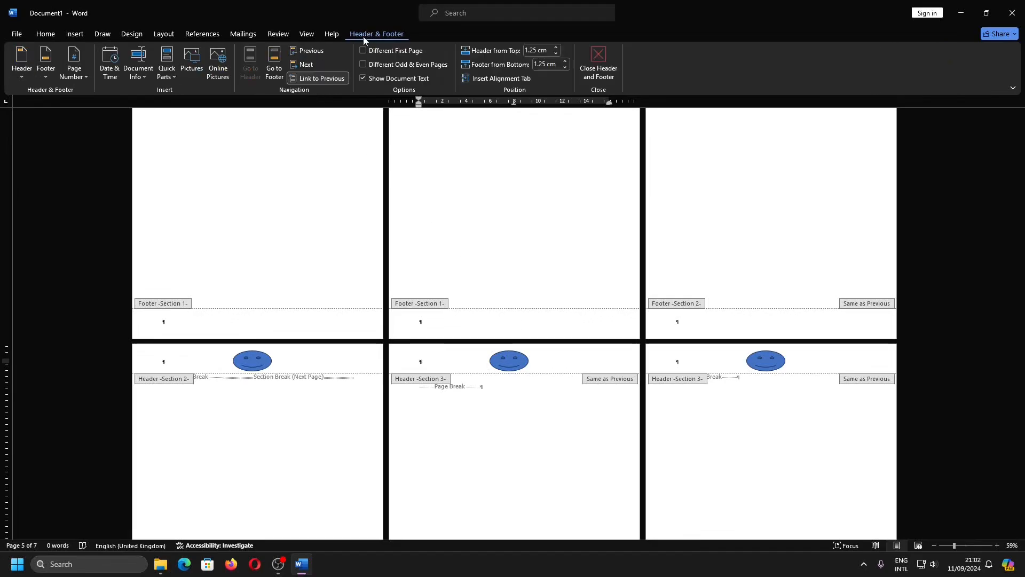
left_click(324, 79)
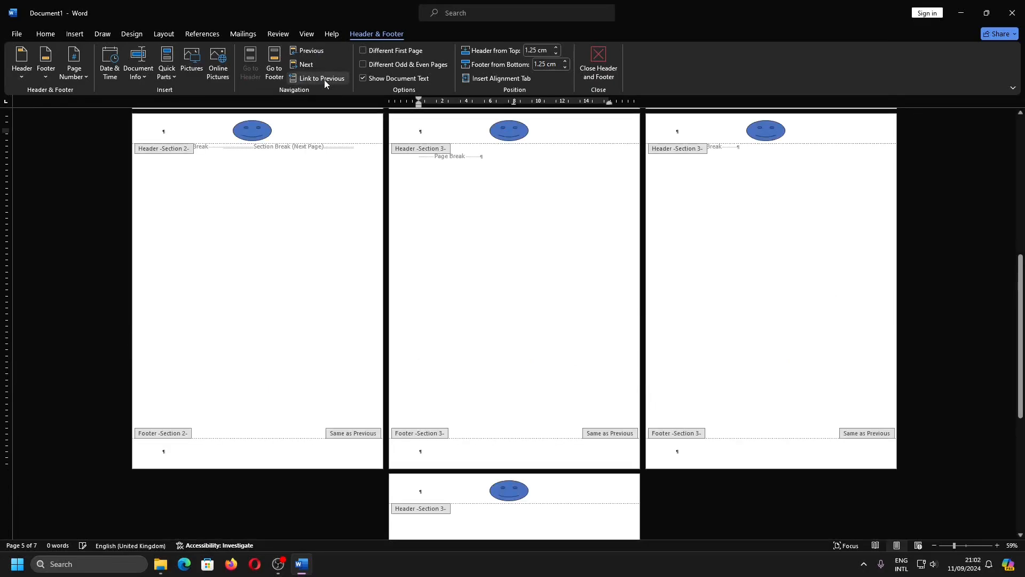
scroll(651, 277, "up", 5)
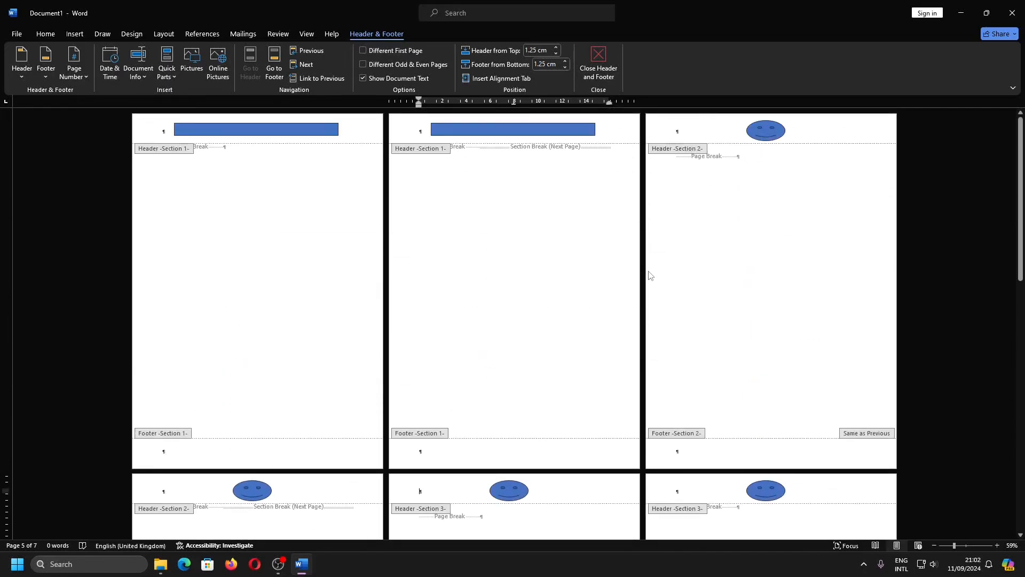
scroll(650, 276, "down", 1)
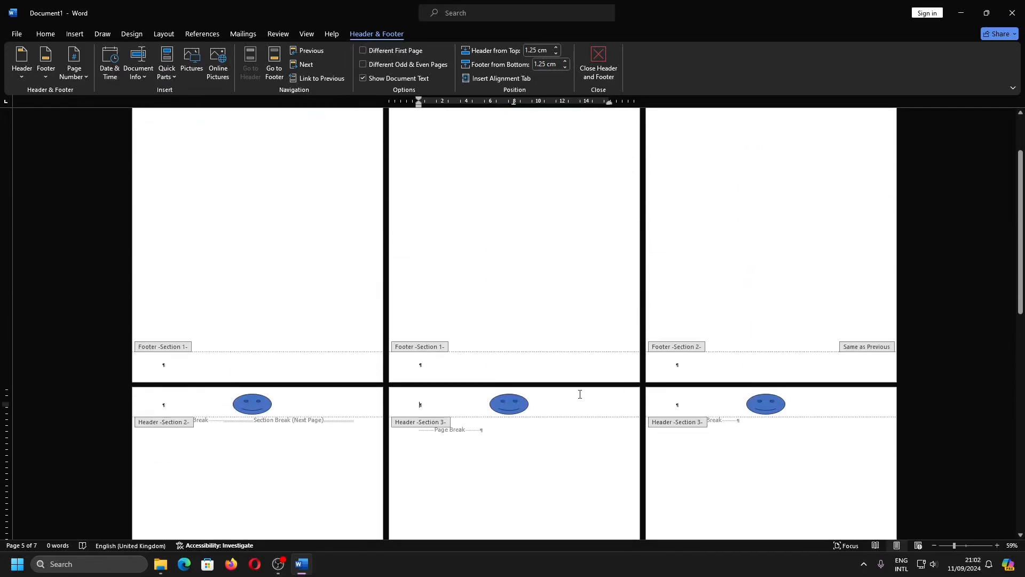
Try deleting the smiley face from the Section 2 header on page 4, and restore the deleted shape
left_click(254, 406)
scroll(299, 400, "up", 1)
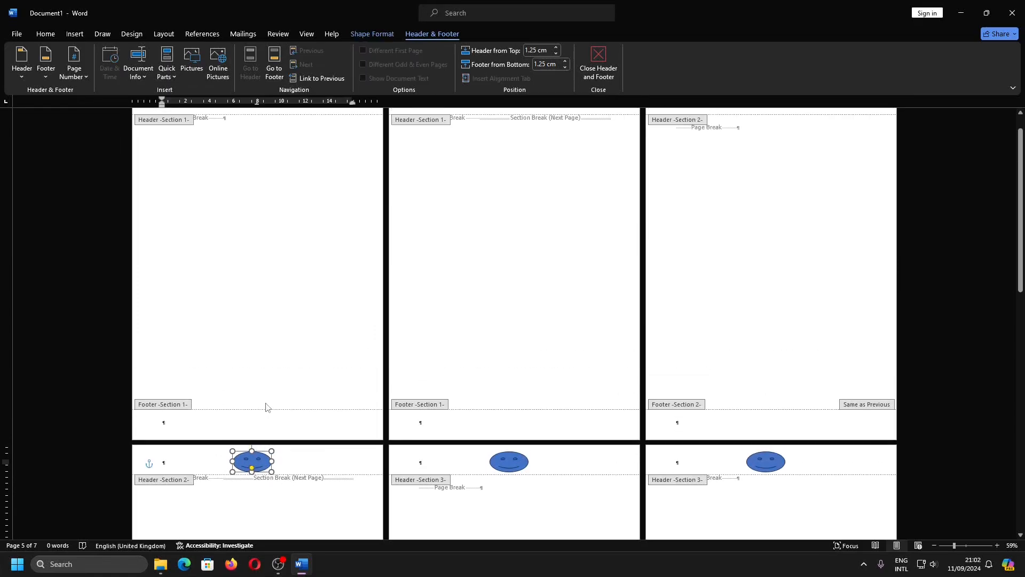
key("Delete")
scroll(484, 374, "down", 1)
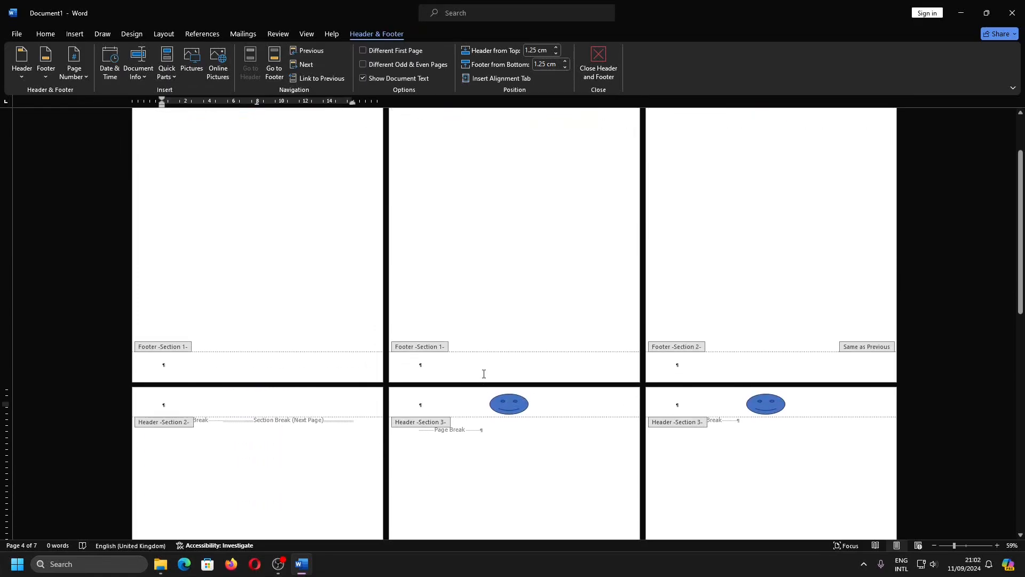
scroll(484, 374, "up", 1)
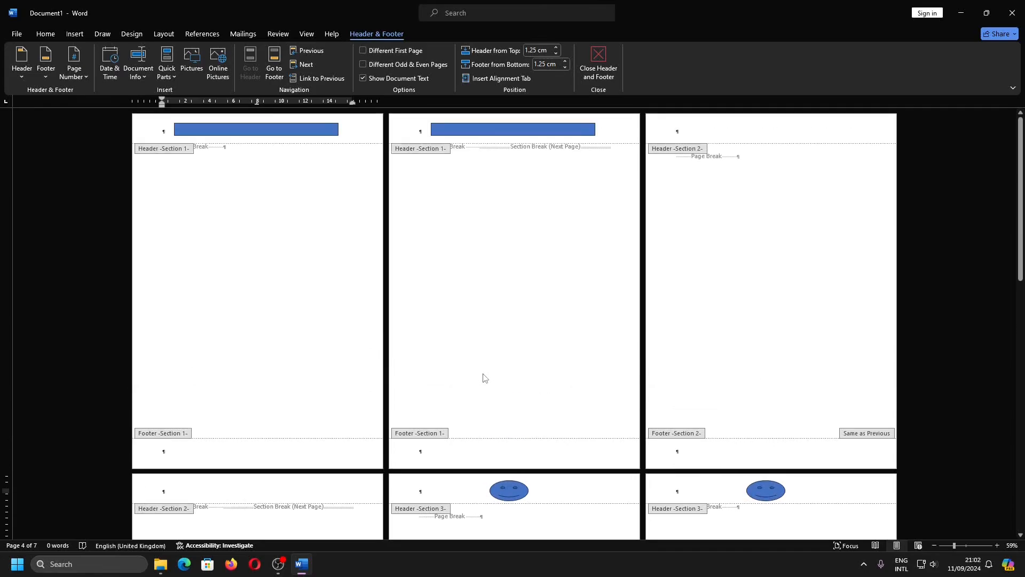
scroll(483, 378, "down", 2)
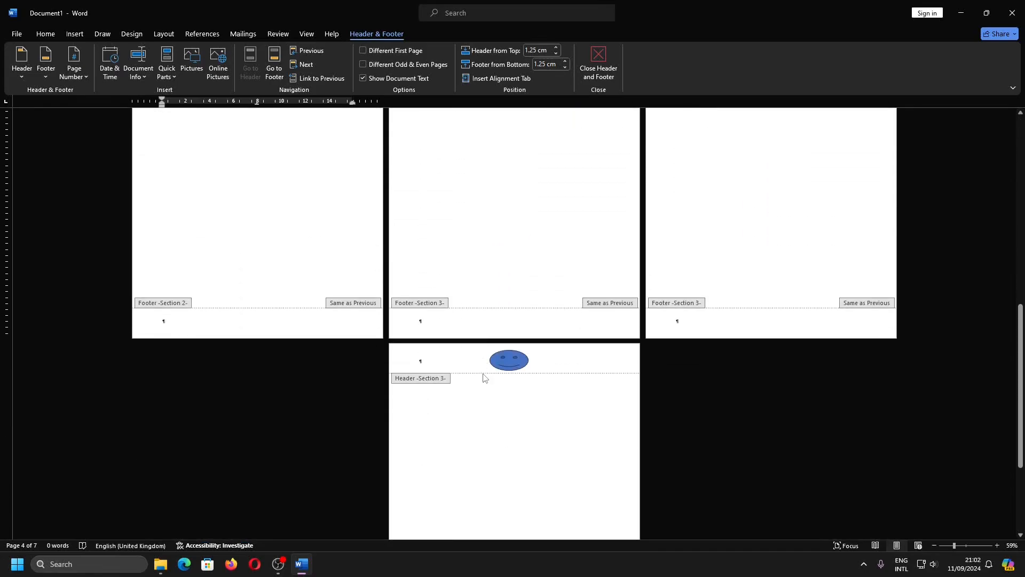
scroll(484, 378, "up", 4)
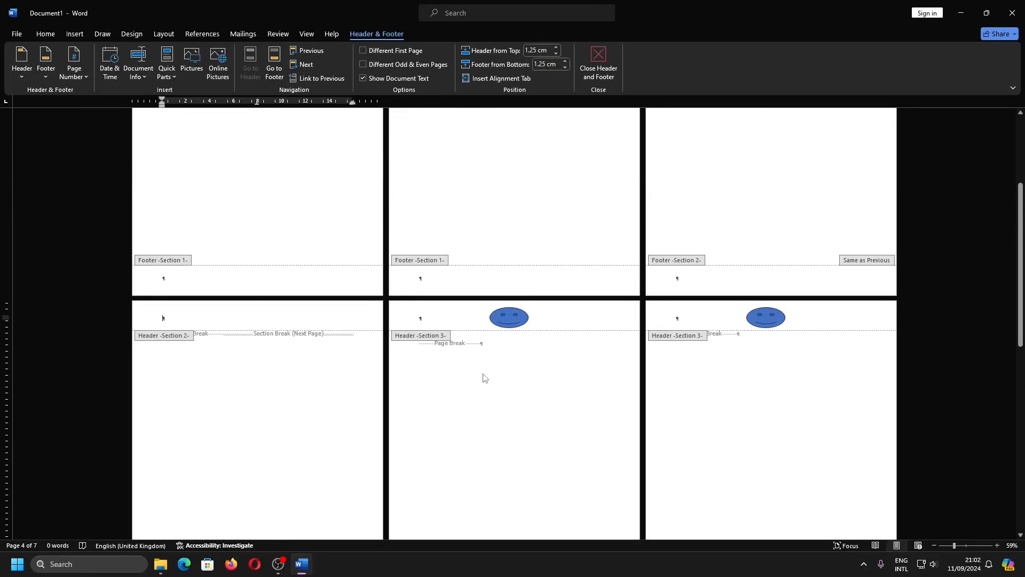
key("ctrl+v")
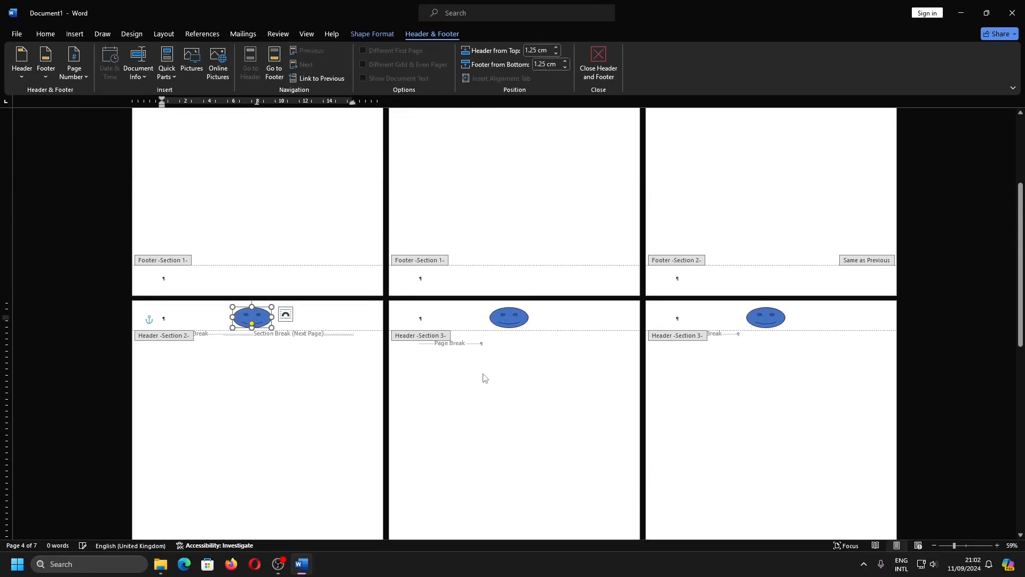
Leave header editing and undo the smiley face drawing and the unlinking of the Section 3 header
double_click(484, 378)
scroll(591, 288, "up", 3)
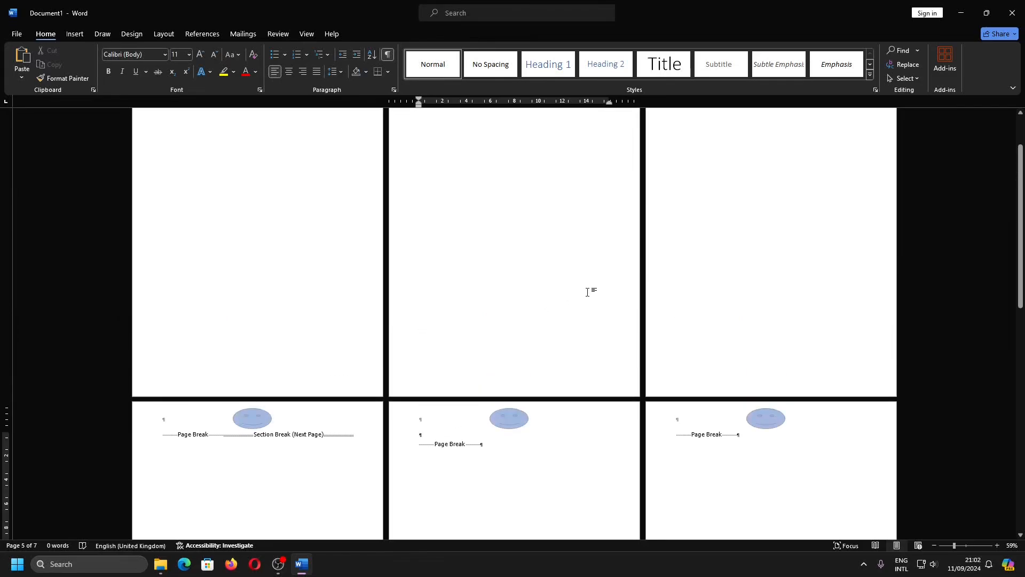
scroll(595, 293, "down", 4)
key("ctrl+z")
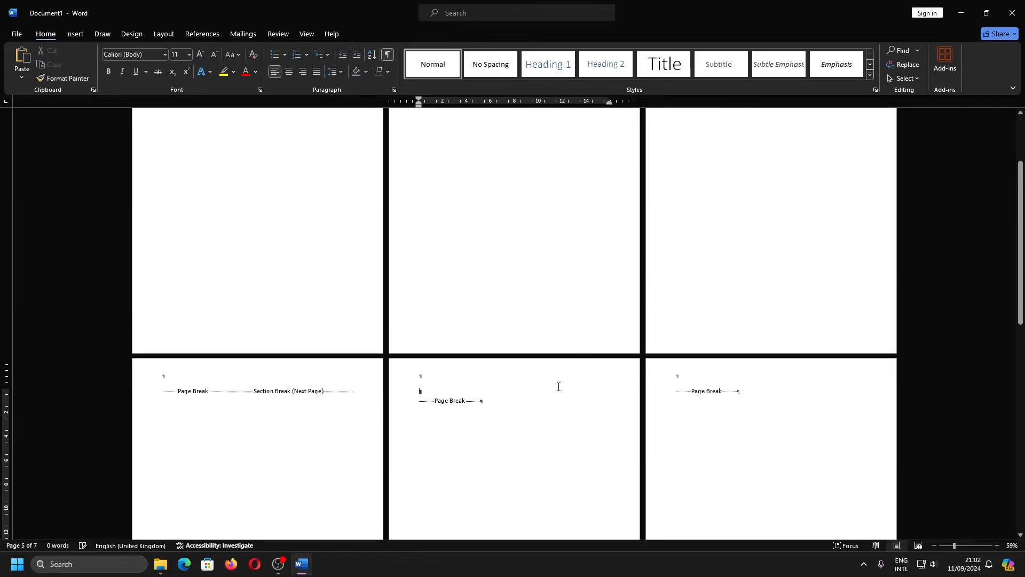
scroll(499, 363, "up", 2)
scroll(363, 430, "down", 1)
scroll(310, 466, "down", 1)
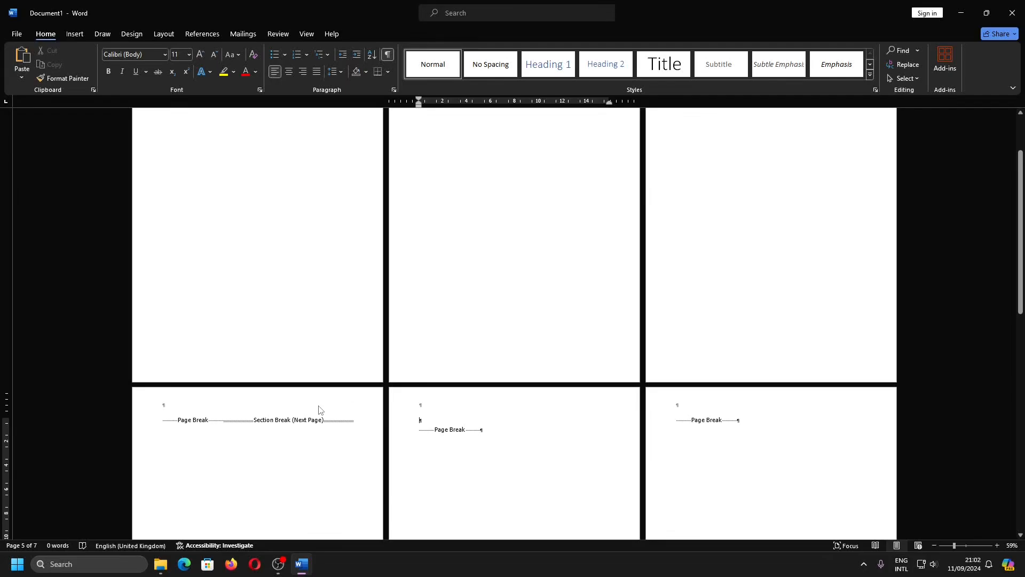
Open the Section 3 header on page 5 and unlink it from the previous section before adding any content
double_click(507, 414)
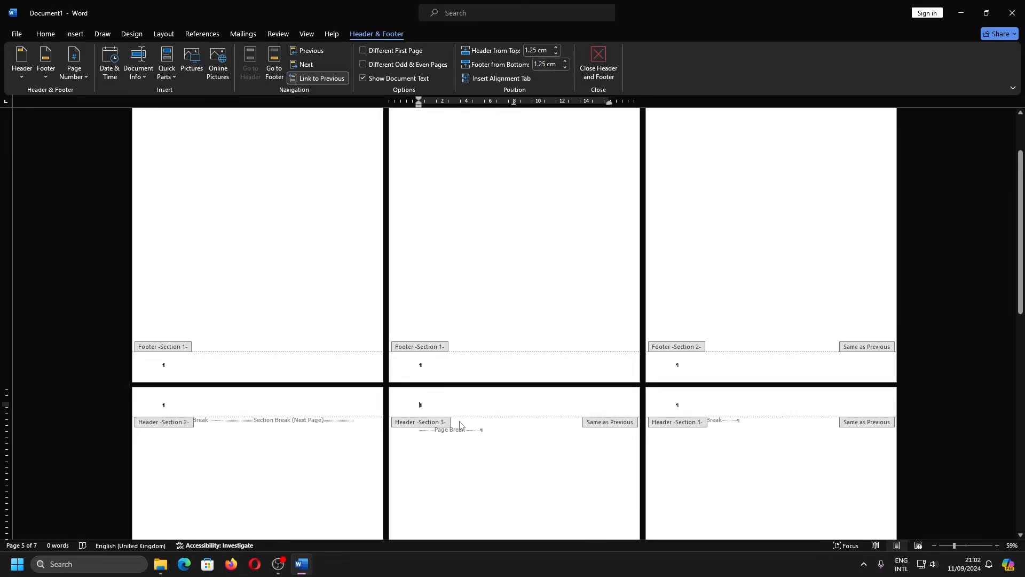
left_click(300, 80)
Draw a smiley face shape about 2.45 cm wide and 1.56 cm high in the Section 3 header on page 5
scroll(502, 254, "up", 3)
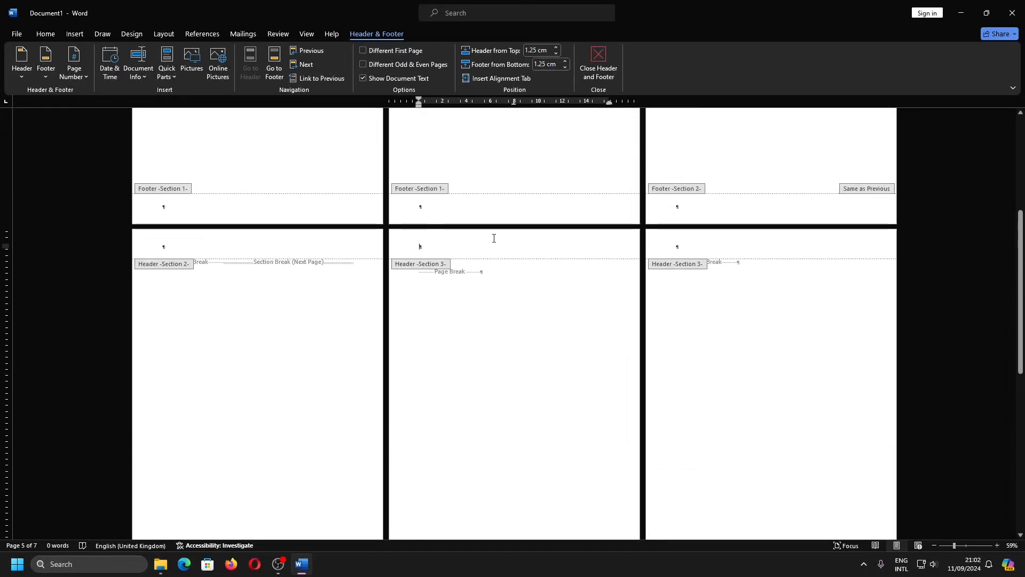
left_click(77, 34)
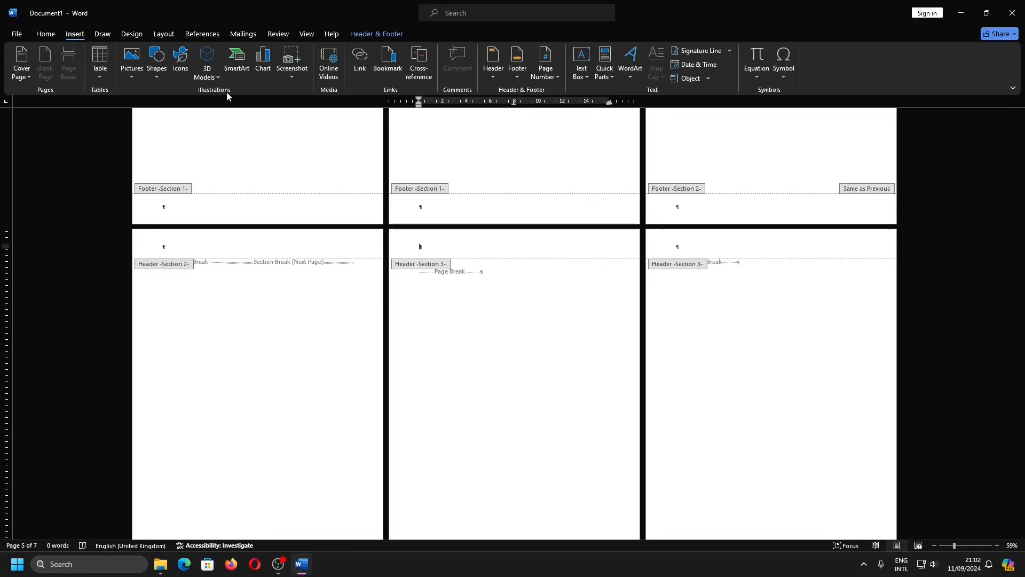
left_click(157, 64)
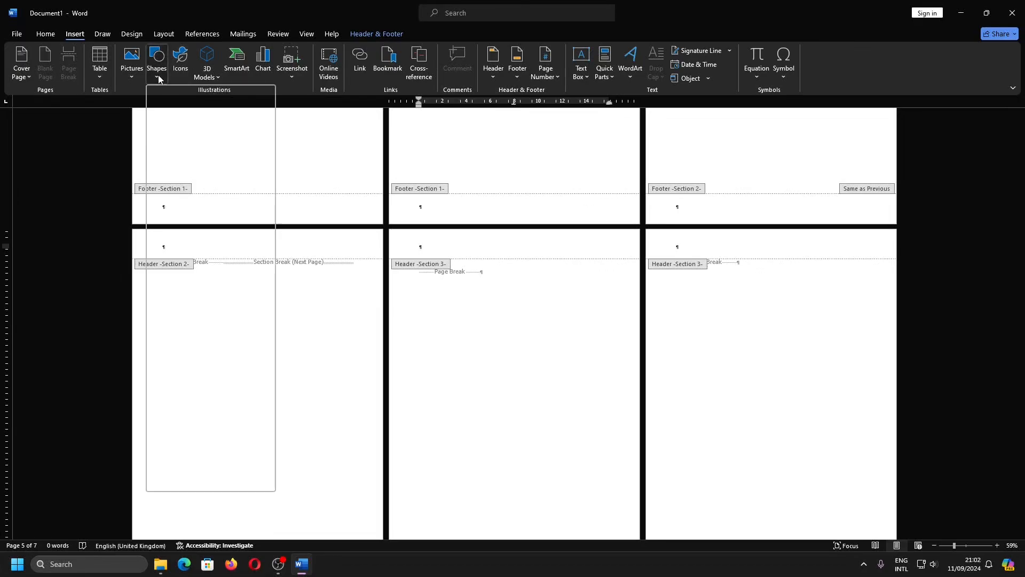
left_click(206, 233)
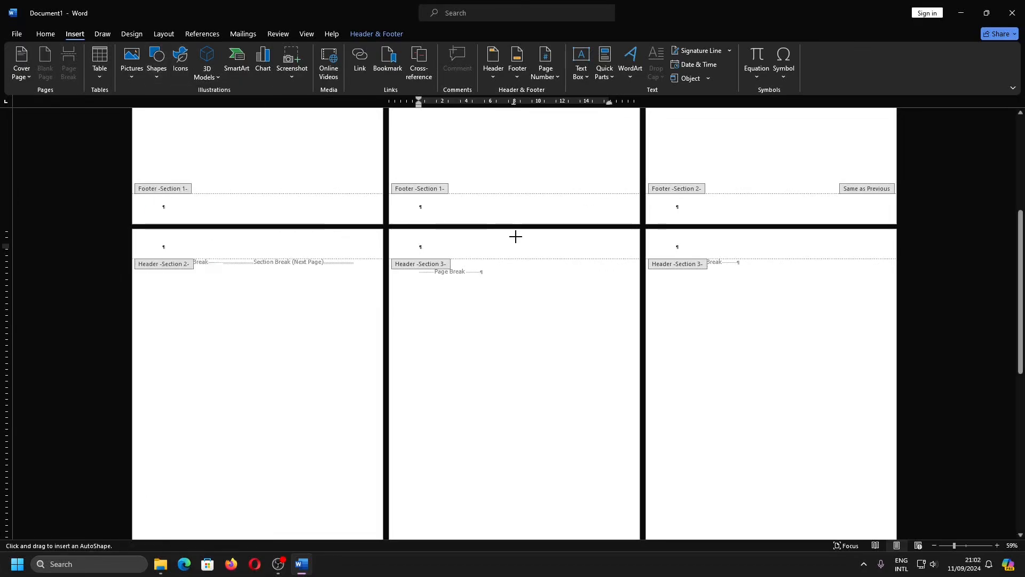
left_click_drag(498, 235, 530, 256)
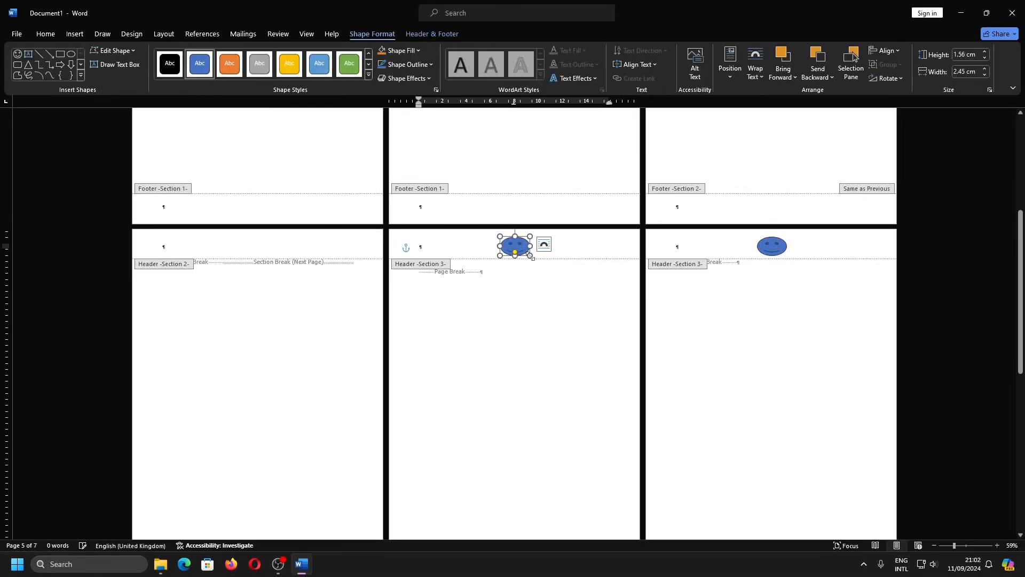
scroll(530, 259, "down", 5)
scroll(530, 260, "up", 10)
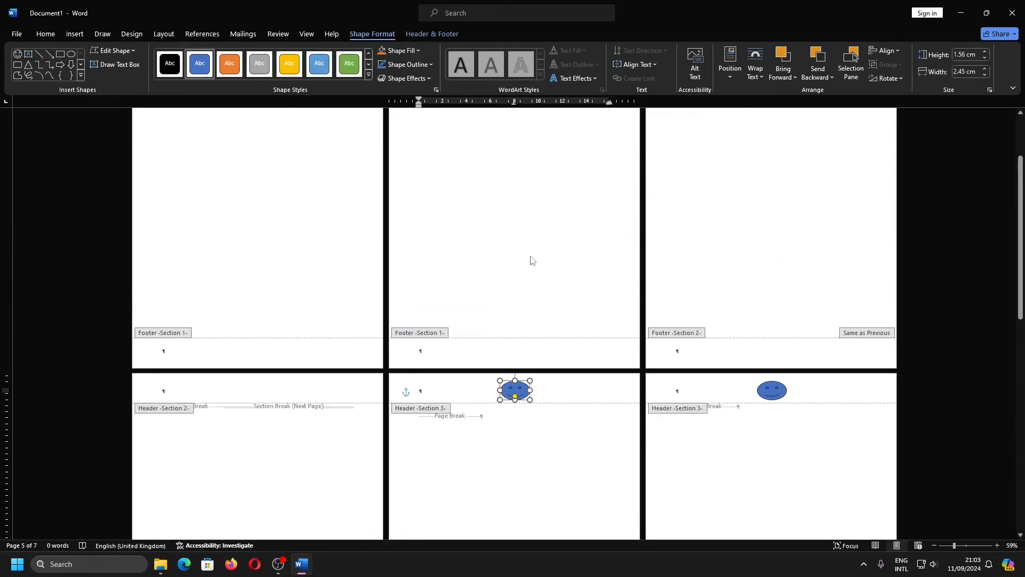
scroll(531, 260, "down", 3, "ctrl")
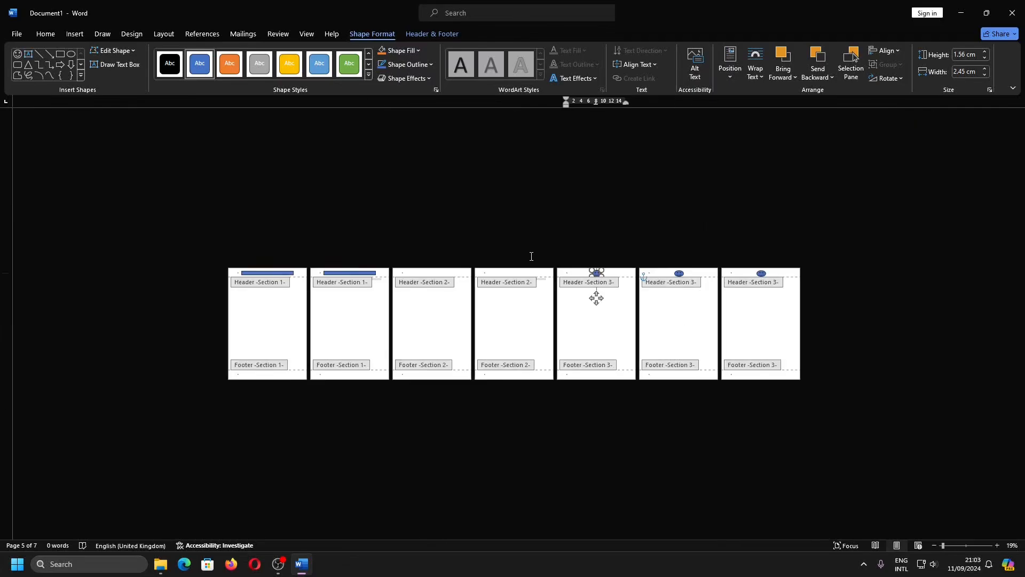
scroll(531, 260, "up", 1, "ctrl")
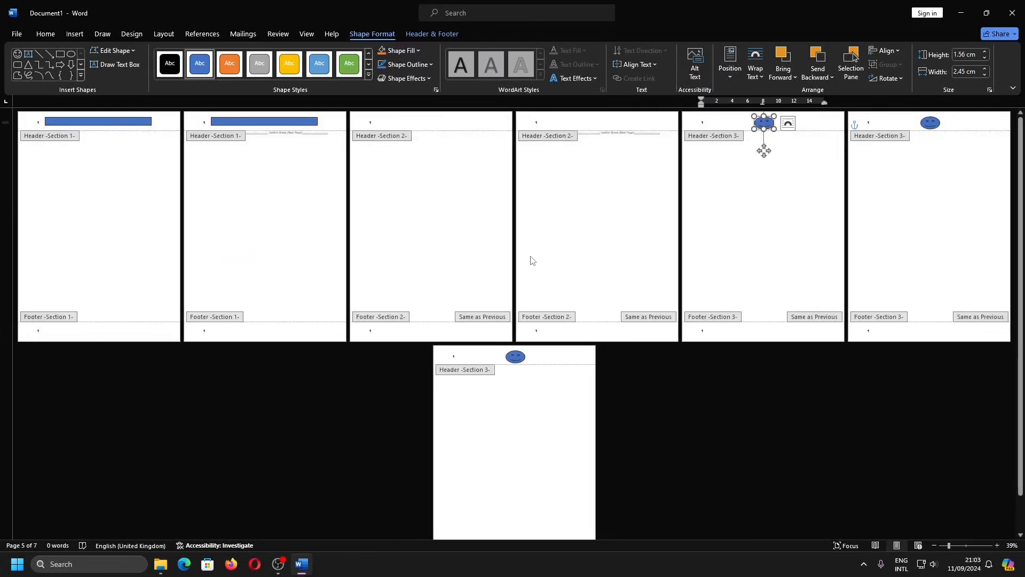